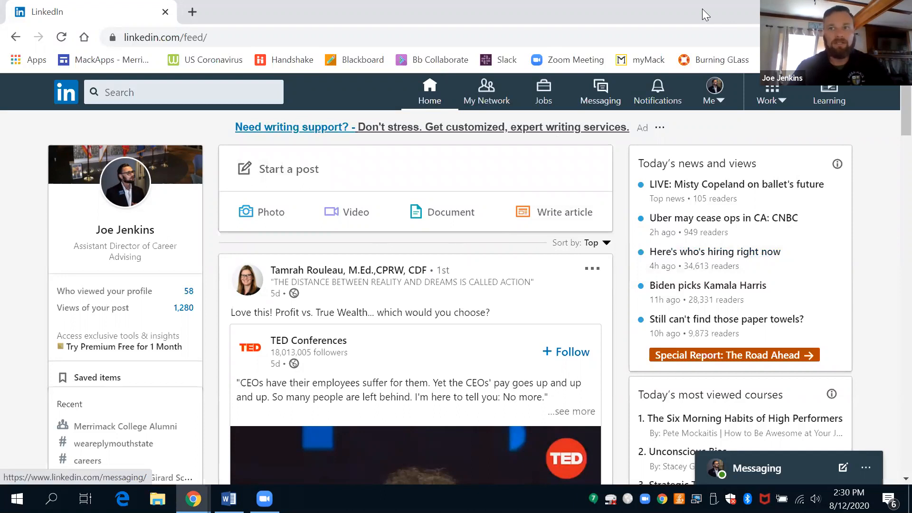
- Search LinkedIn for Merrimack College and open its school page
click(162, 92)
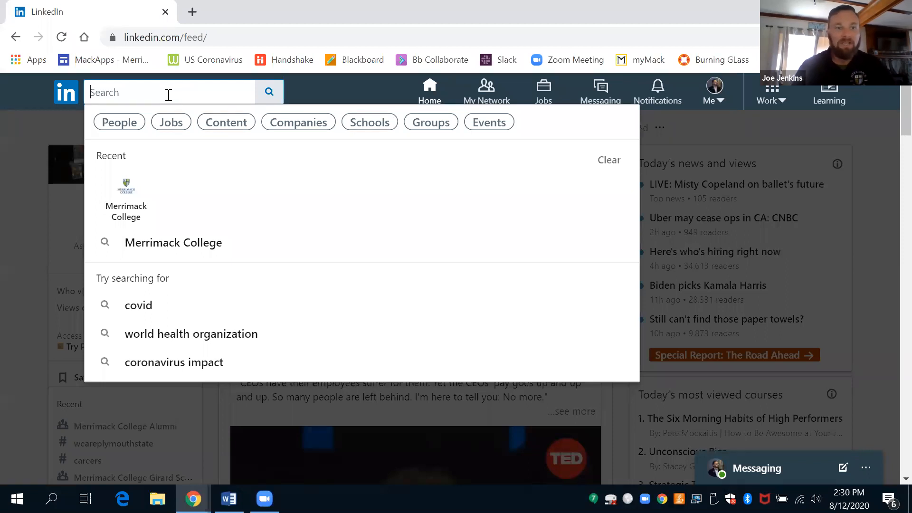
text(Merrimack)
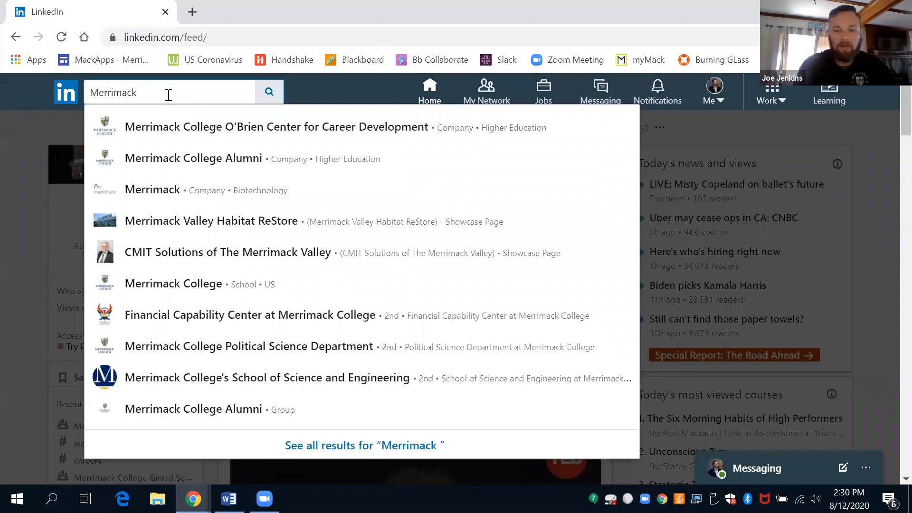
text( Coll)
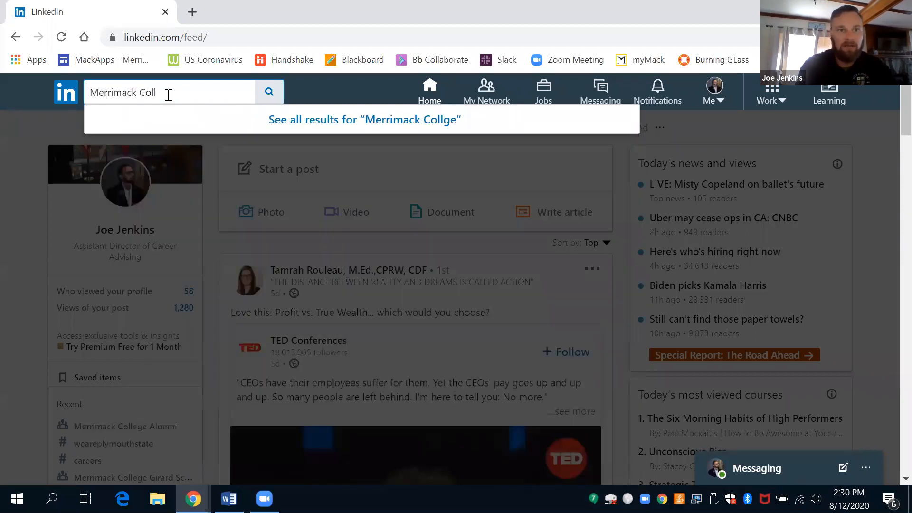
text(geege)
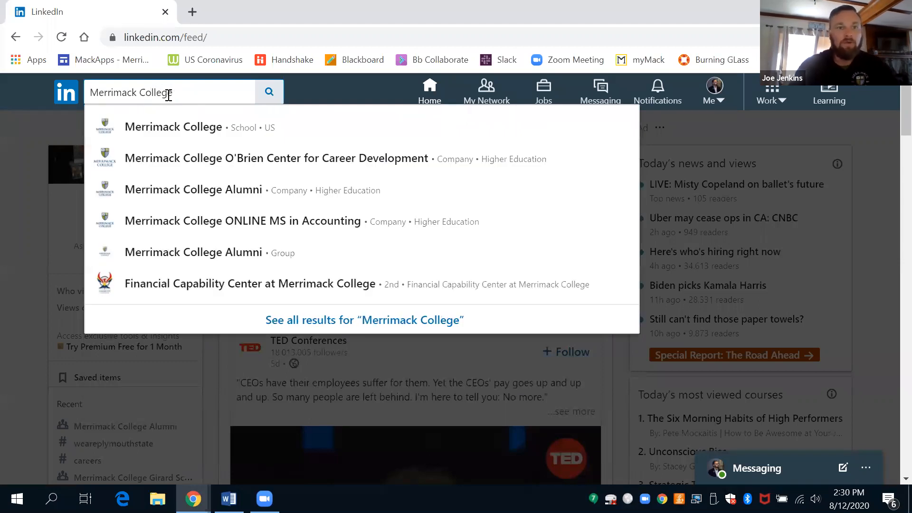
click(175, 128)
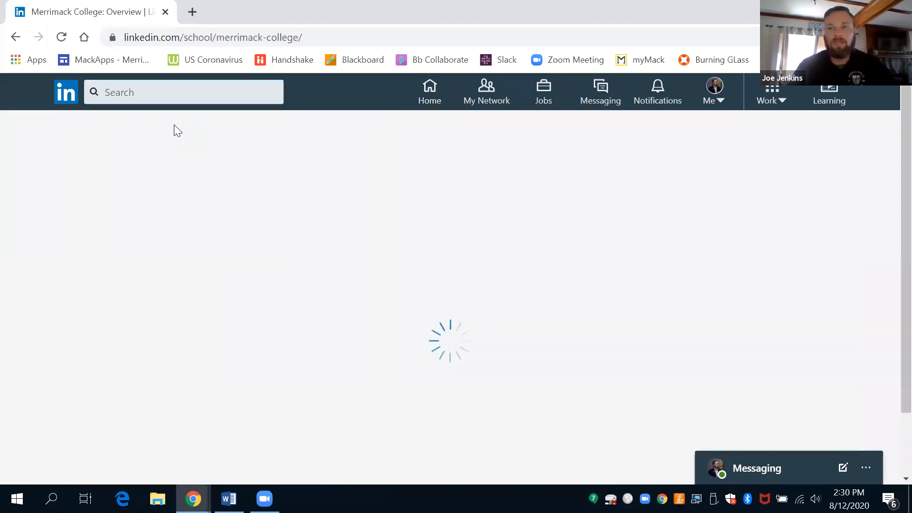
- Open the Alumni section of the Merrimack College page and highlight the total alumni count
scroll(175, 302, down, 4)
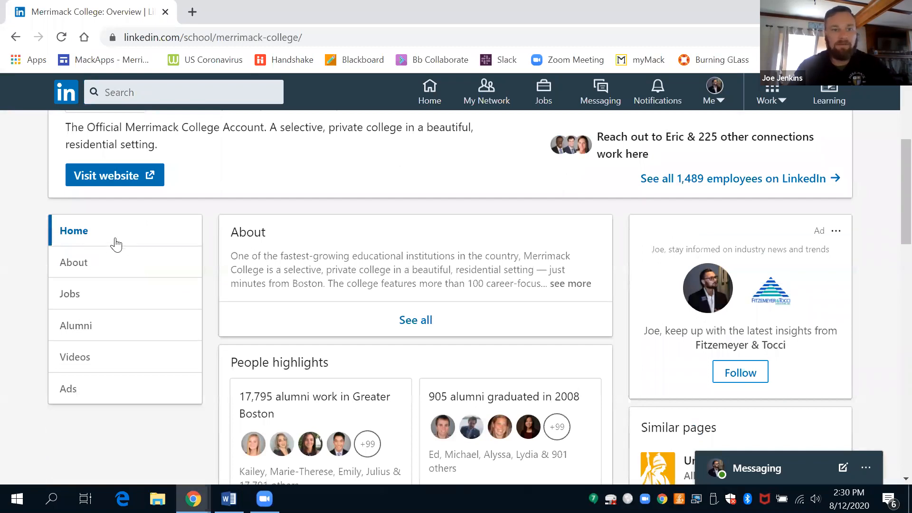
click(73, 332)
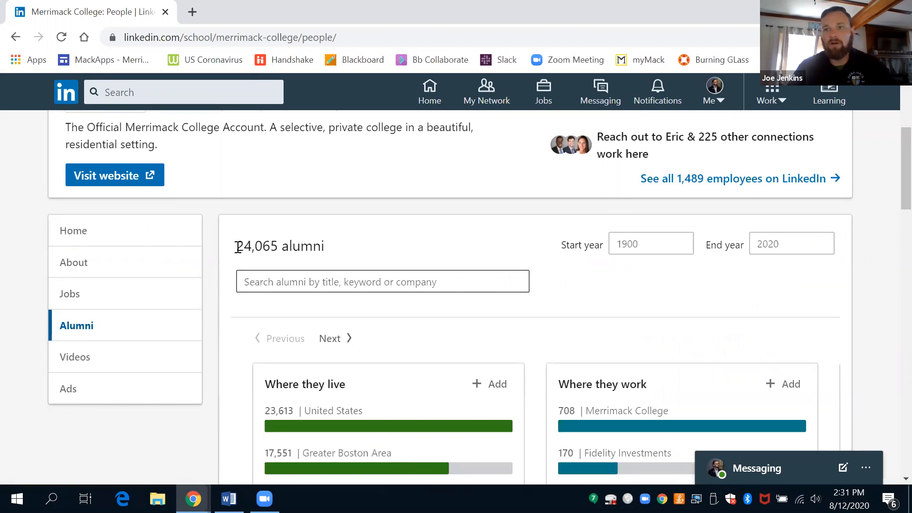
drag(328, 246, 239, 251)
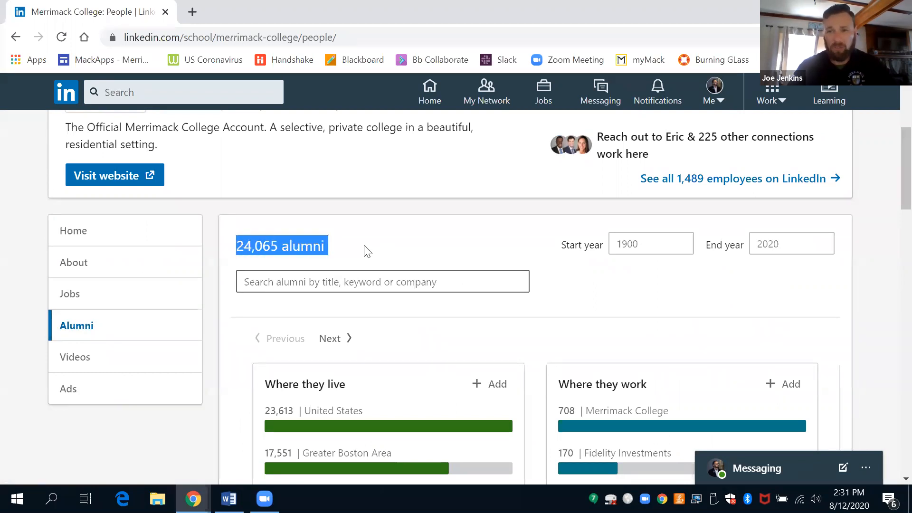
click(351, 248)
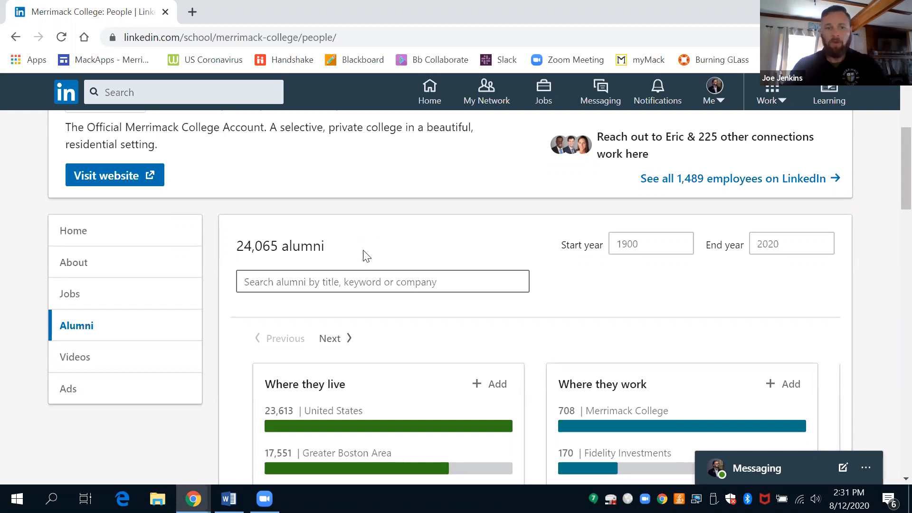
- Expand the alumni statistics and examine the locations where alumni live and the employers where they work
scroll(364, 252, down, 6)
scroll(367, 252, up, 4)
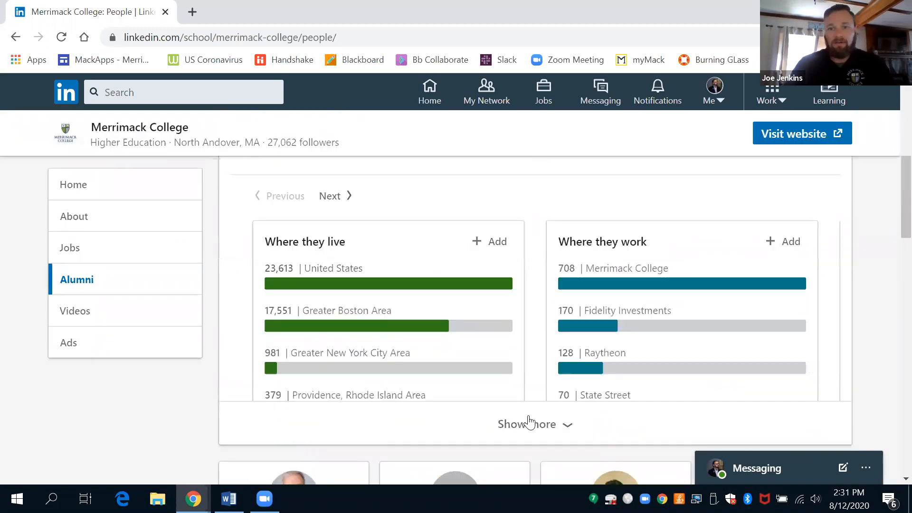
click(530, 422)
scroll(629, 297, up, 4)
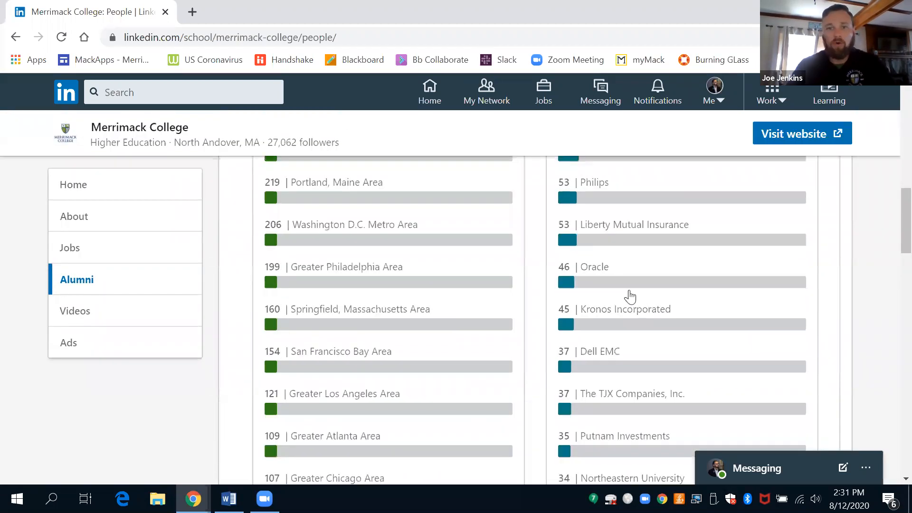
scroll(630, 297, up, 7)
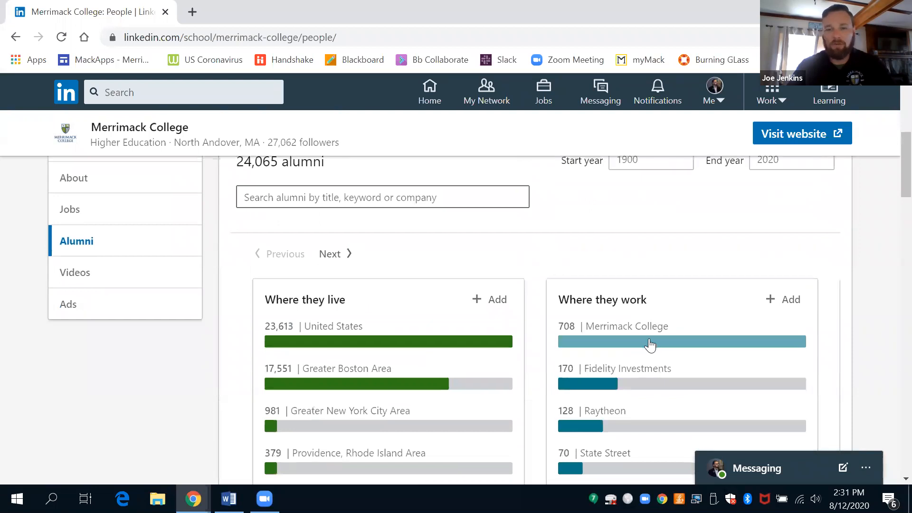
scroll(650, 346, down, 2)
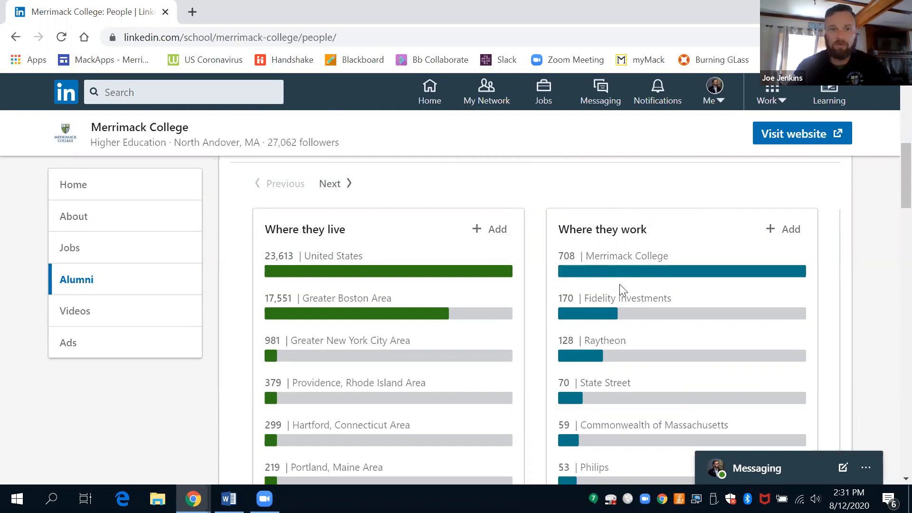
scroll(625, 290, down, 3)
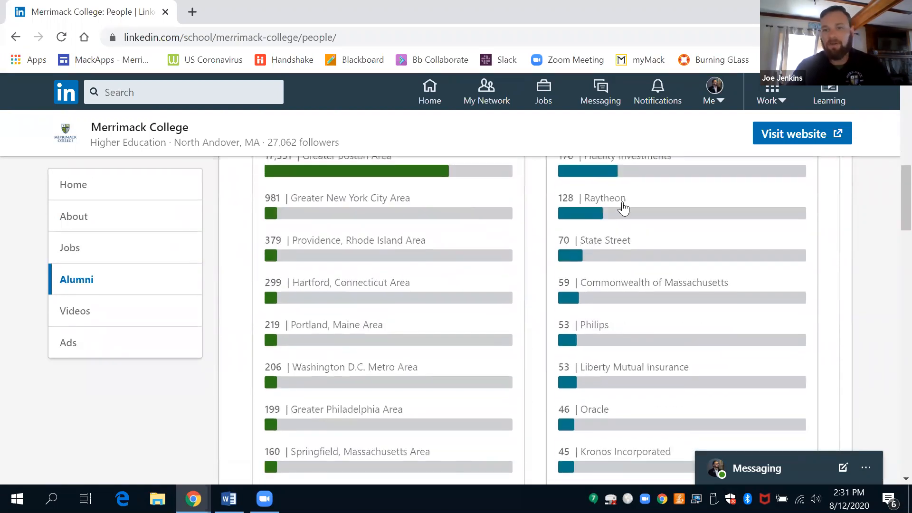
scroll(644, 233, down, 1)
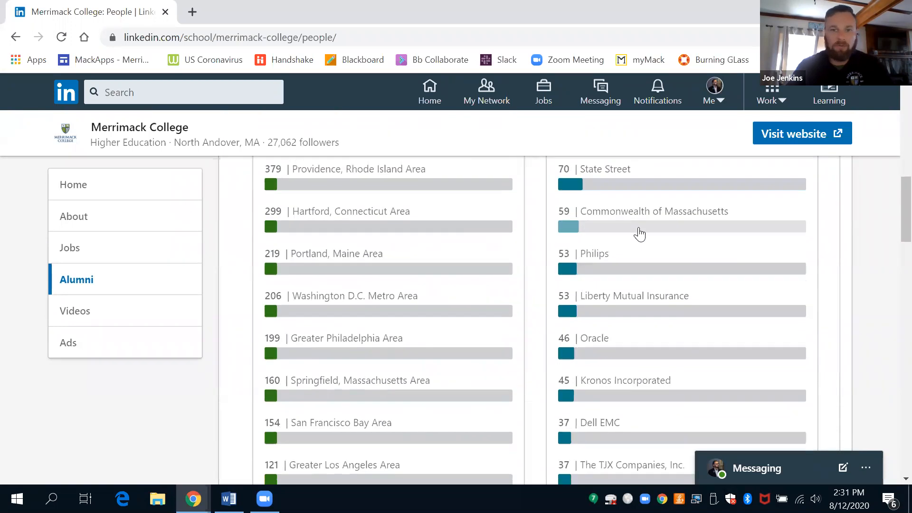
scroll(639, 234, down, 1)
scroll(639, 234, down, 3)
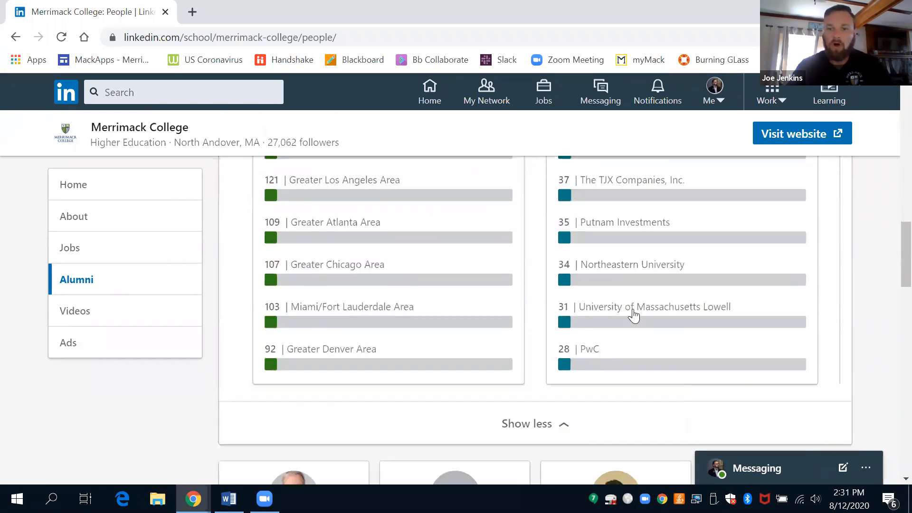
scroll(648, 328, up, 7)
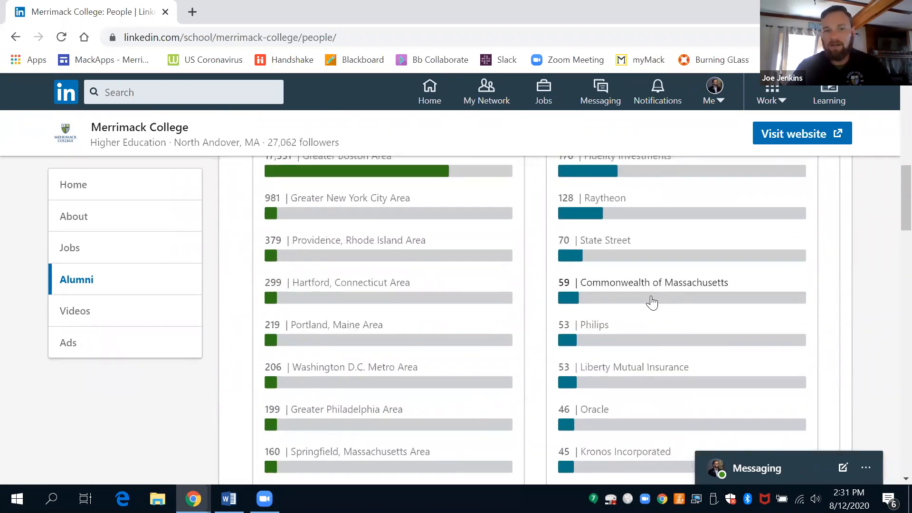
- Filter the Merrimack College alumni by the keyword PUMA
scroll(652, 301, up, 7)
click(385, 270)
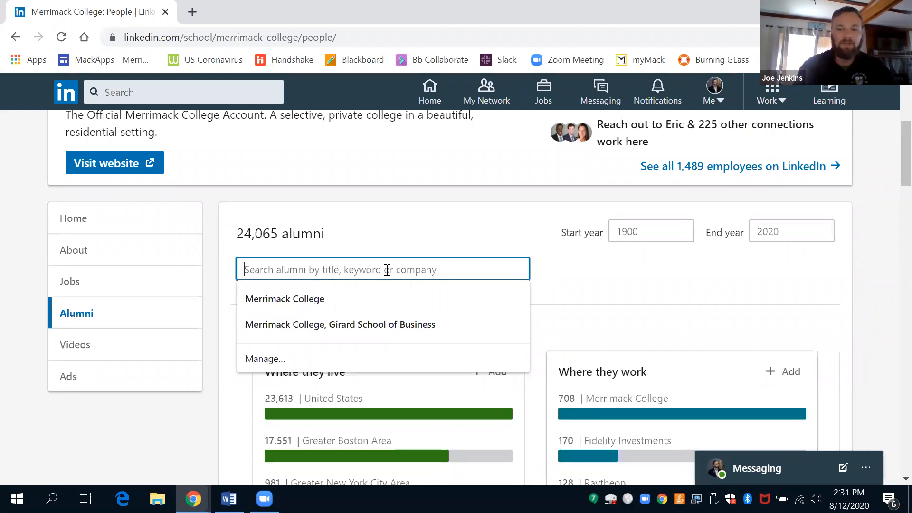
text(PUMA)
key(Return)
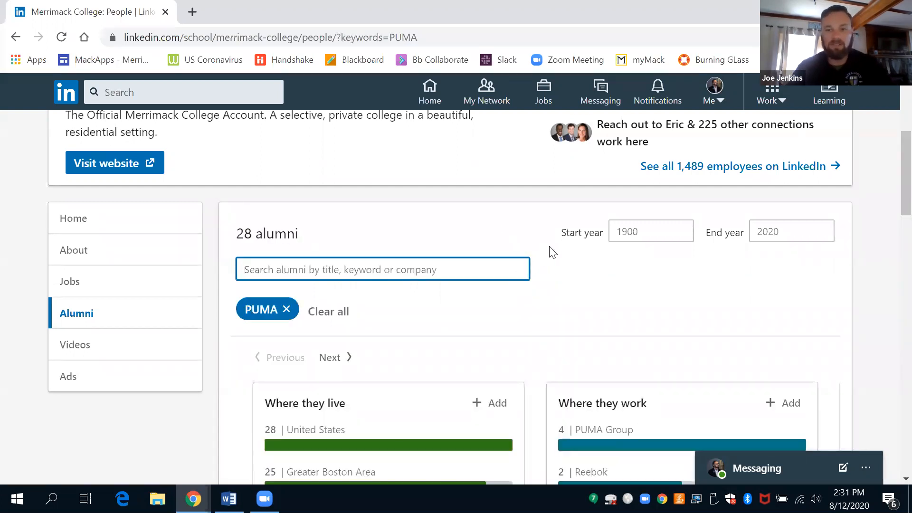
- Examine the employer breakdown and the profile cards of the alumni matching PUMA
scroll(552, 250, down, 5)
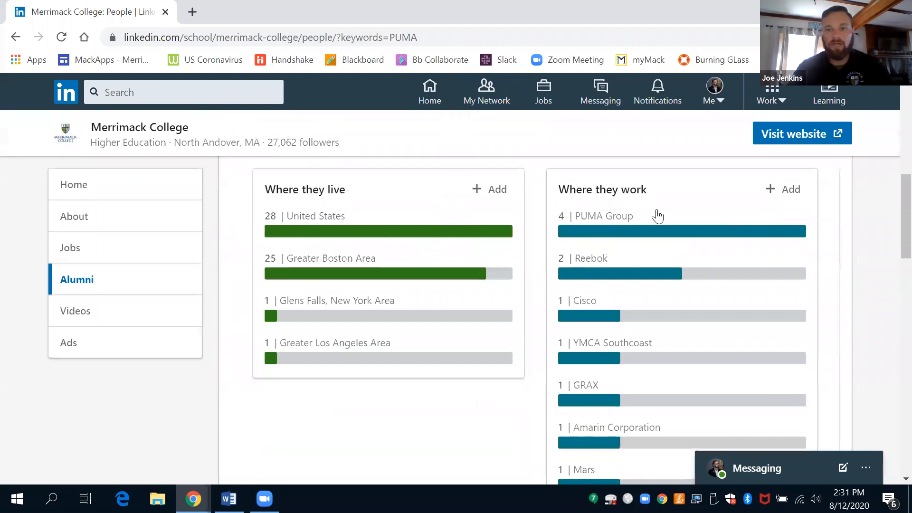
scroll(648, 221, down, 14)
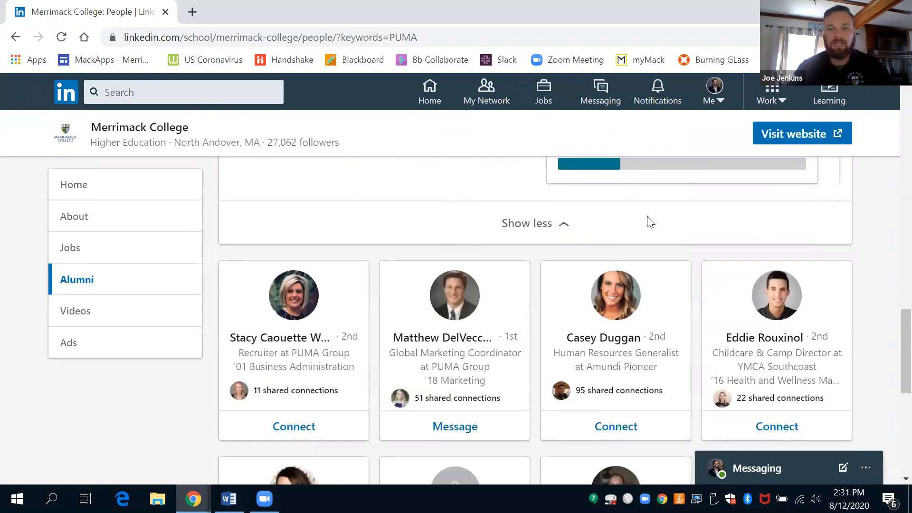
scroll(336, 329, up, 2)
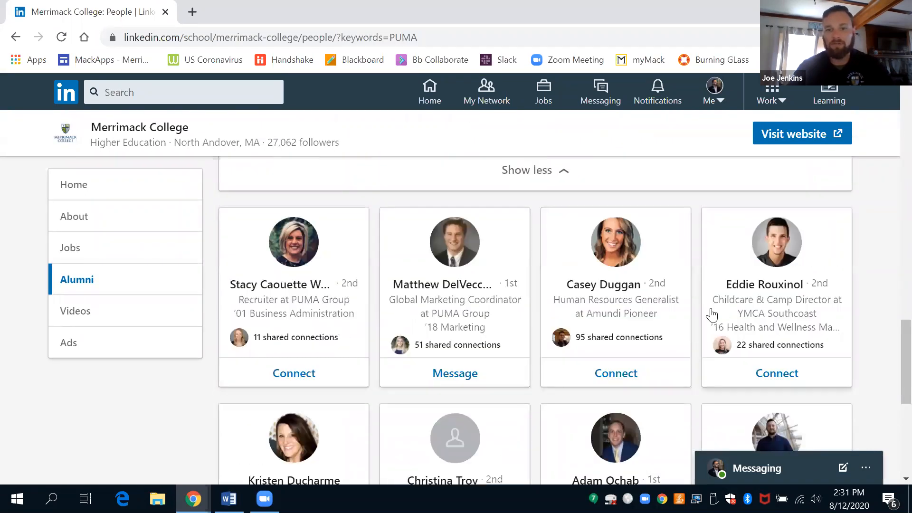
scroll(711, 315, down, 3)
scroll(711, 315, down, 3)
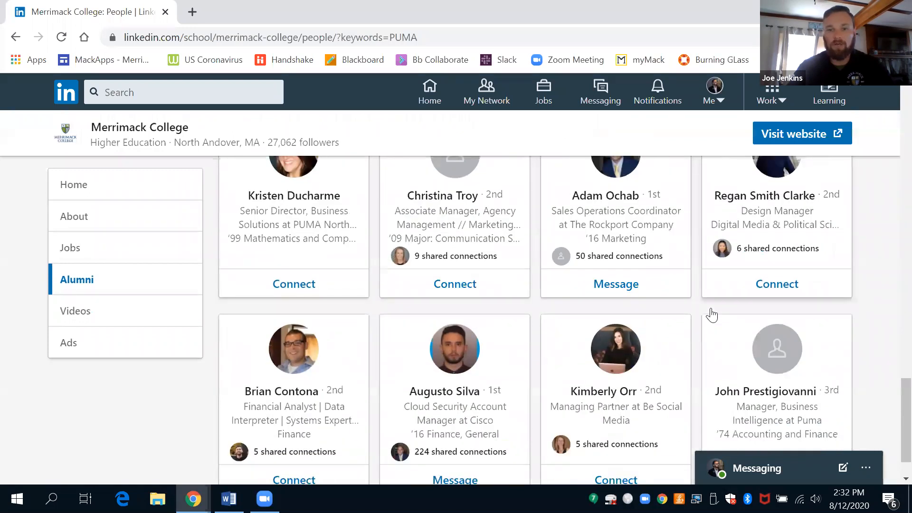
scroll(678, 313, up, 6)
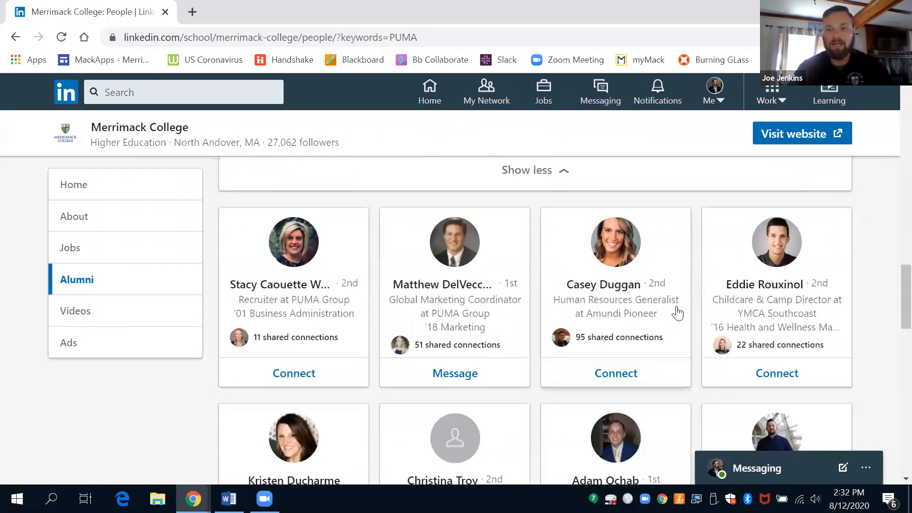
scroll(678, 312, down, 3)
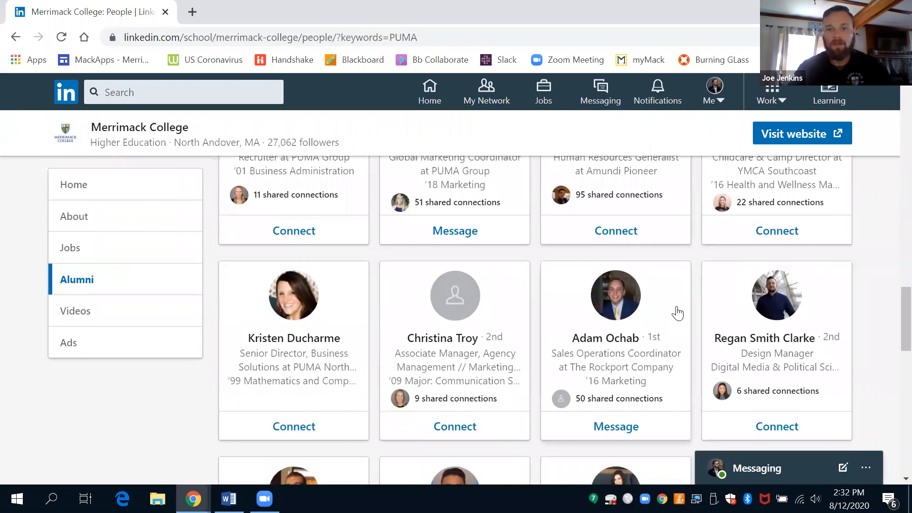
scroll(678, 313, up, 2)
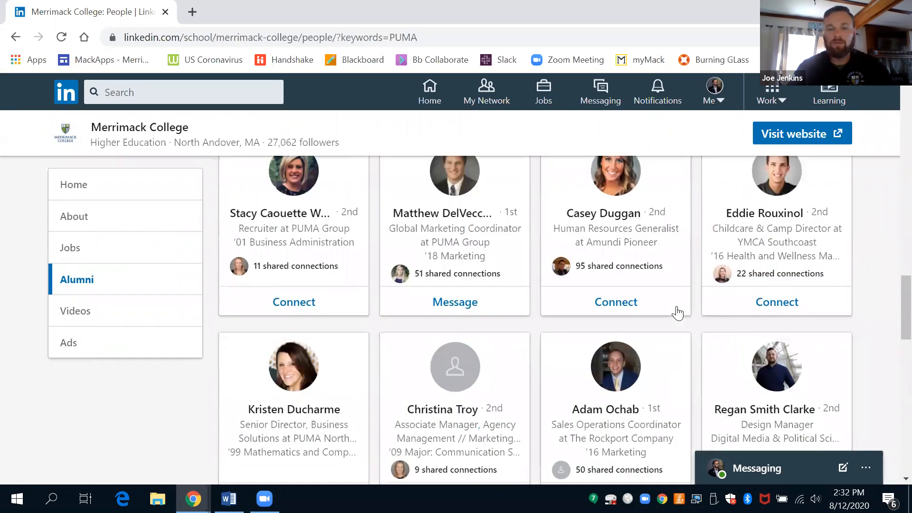
- Open the profile of the Global Marketing Coordinator at PUMA Group and review the background and education sections
click(448, 220)
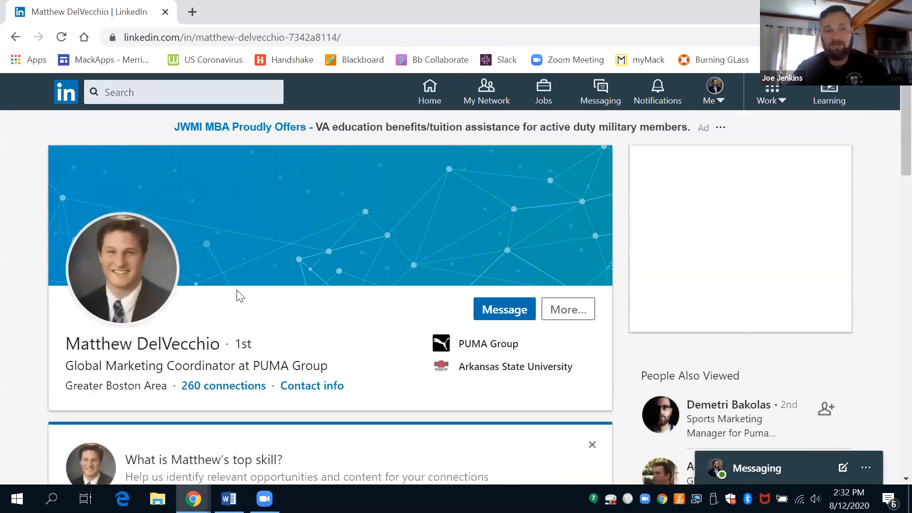
scroll(267, 294, down, 2)
scroll(267, 294, down, 5)
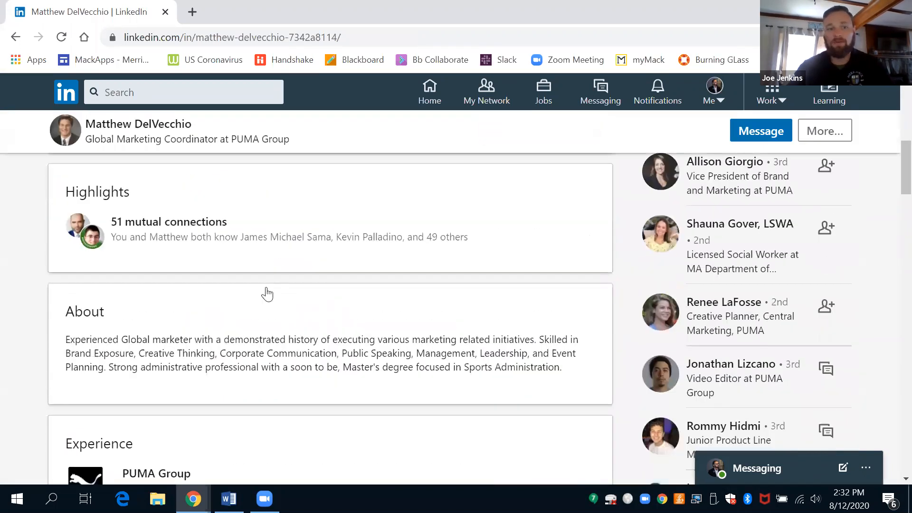
scroll(268, 290, down, 5)
scroll(295, 286, down, 15)
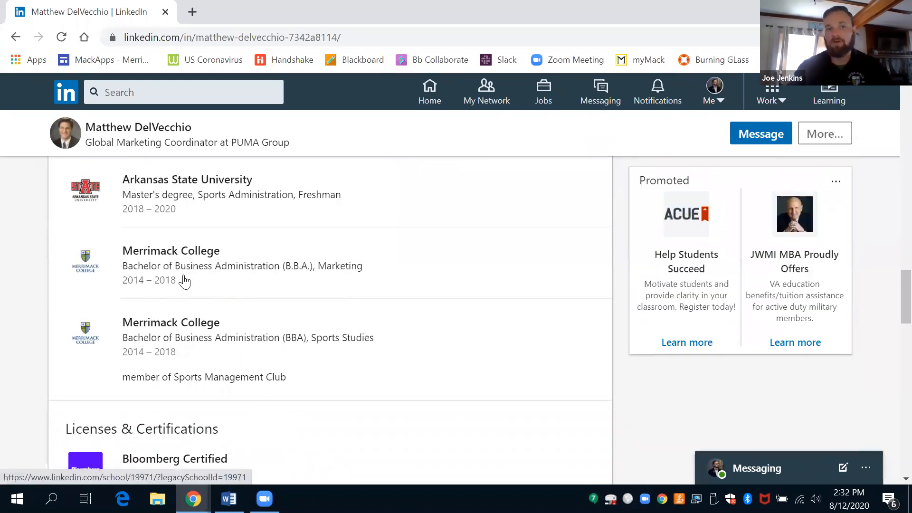
scroll(411, 338, up, 20)
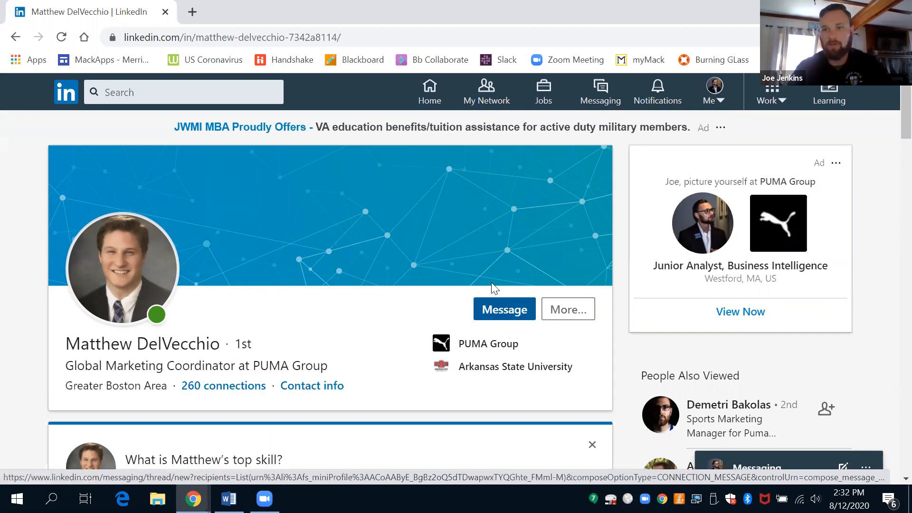
- Return to the alumni results and replace the PUMA keyword filter with BOSE
click(16, 37)
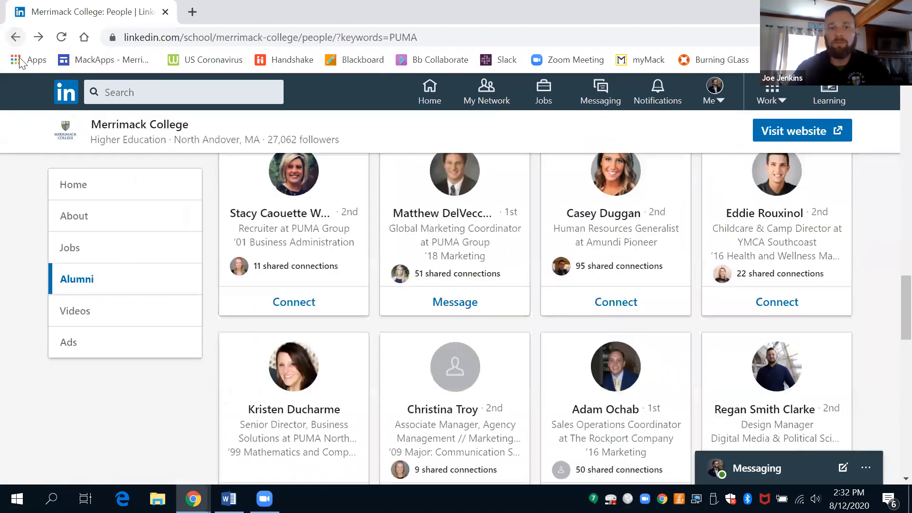
scroll(379, 296, down, 10)
scroll(342, 292, up, 7)
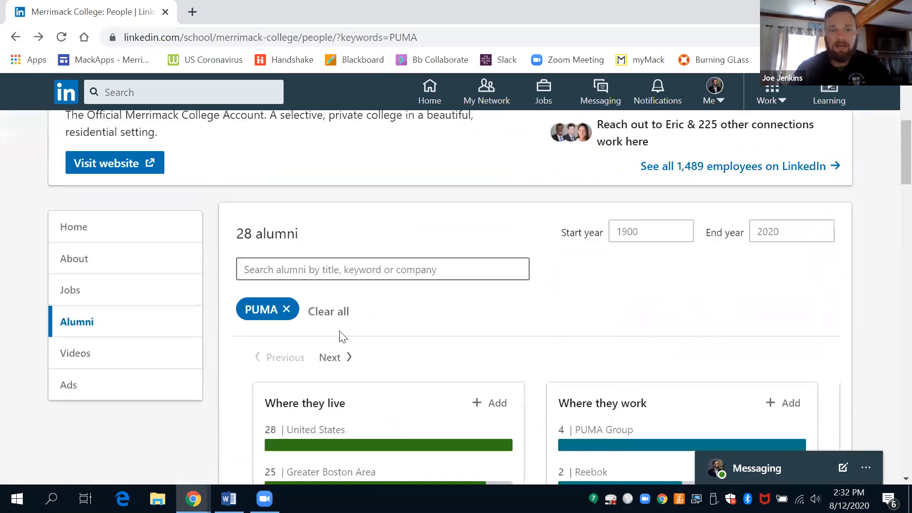
scroll(305, 291, down, 1)
click(295, 310)
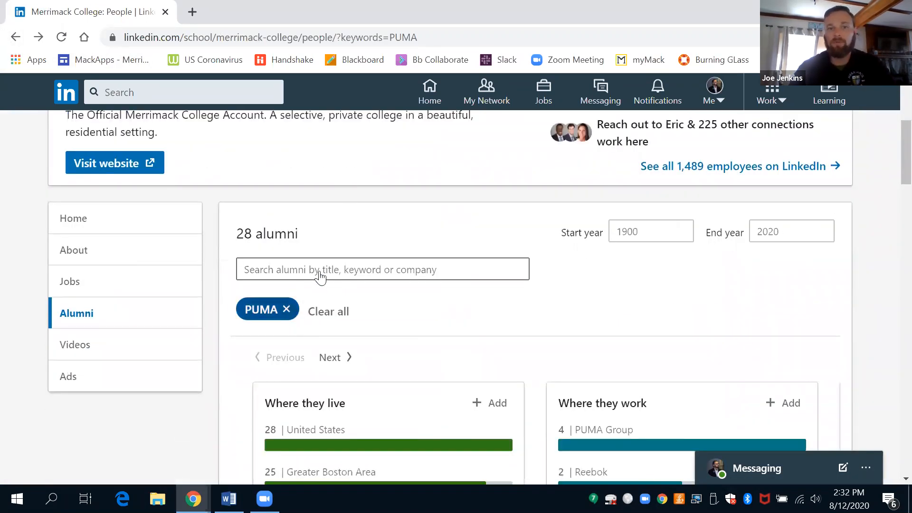
click(331, 268)
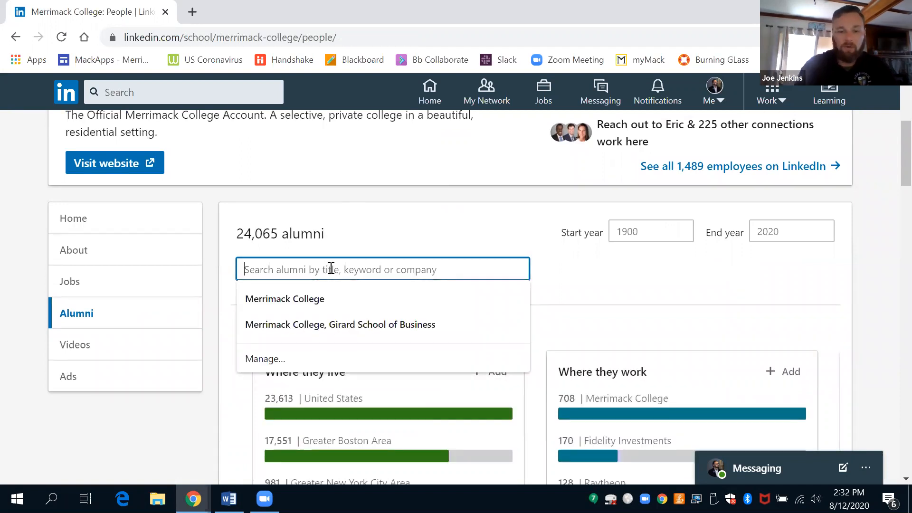
text(BOSE)
key(Return)
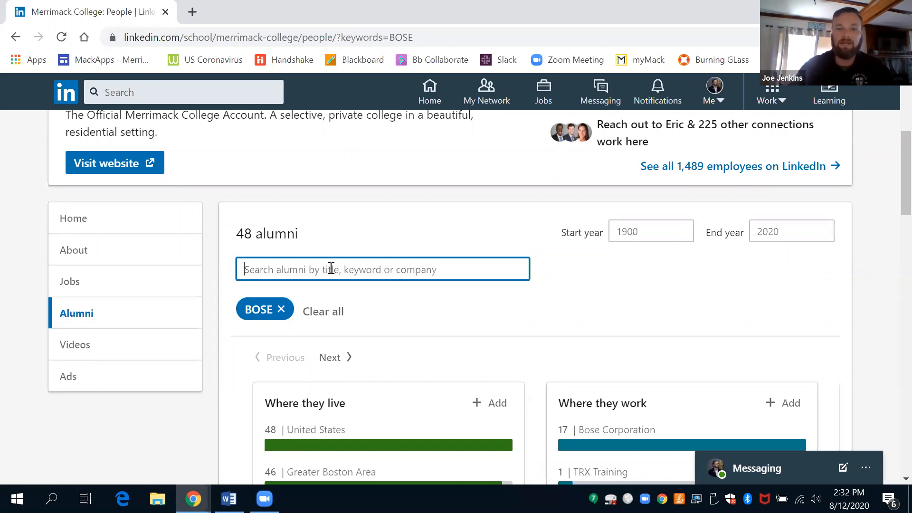
- Examine the employer breakdown and the profile cards of the alumni matching BOSE, and return to the alumni search and college header
scroll(485, 361, down, 10)
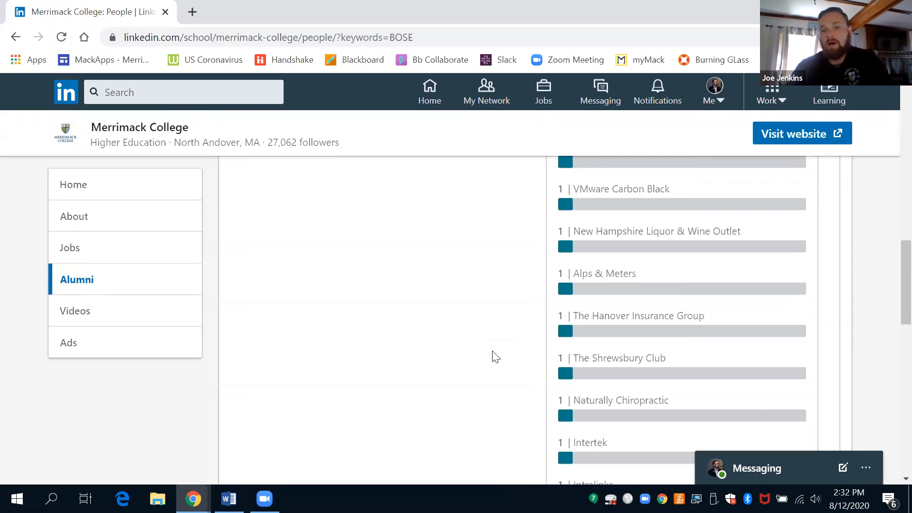
scroll(494, 357, down, 8)
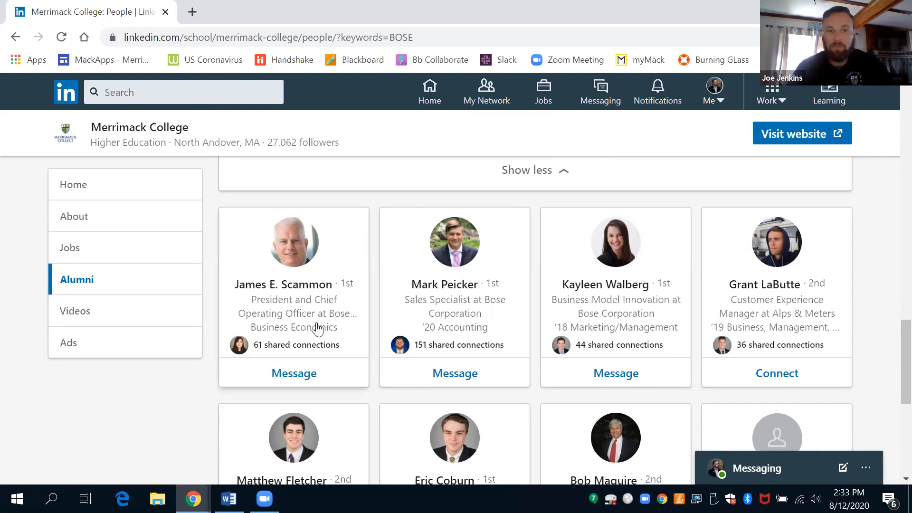
scroll(317, 326, down, 3)
scroll(317, 326, up, 3)
scroll(317, 326, down, 7)
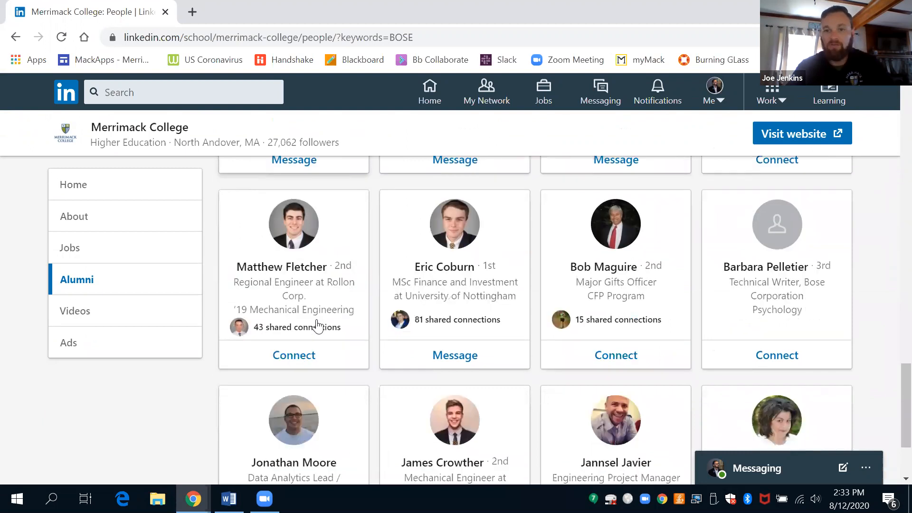
scroll(317, 326, up, 5)
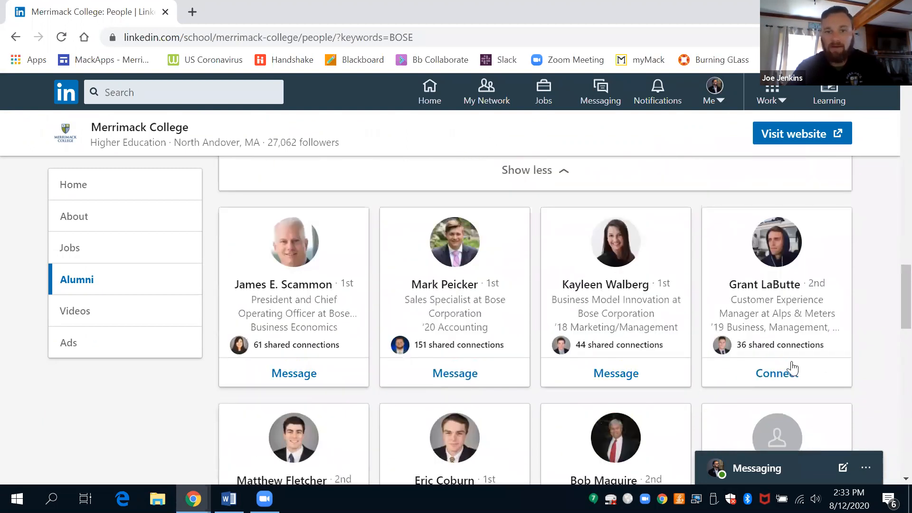
scroll(546, 352, up, 10)
scroll(554, 354, up, 15)
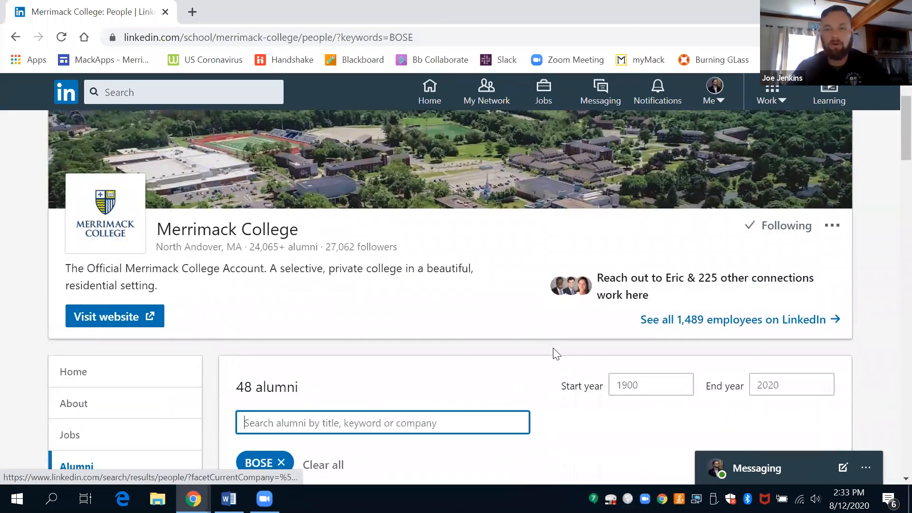
scroll(555, 353, down, 2)
scroll(554, 354, up, 4)
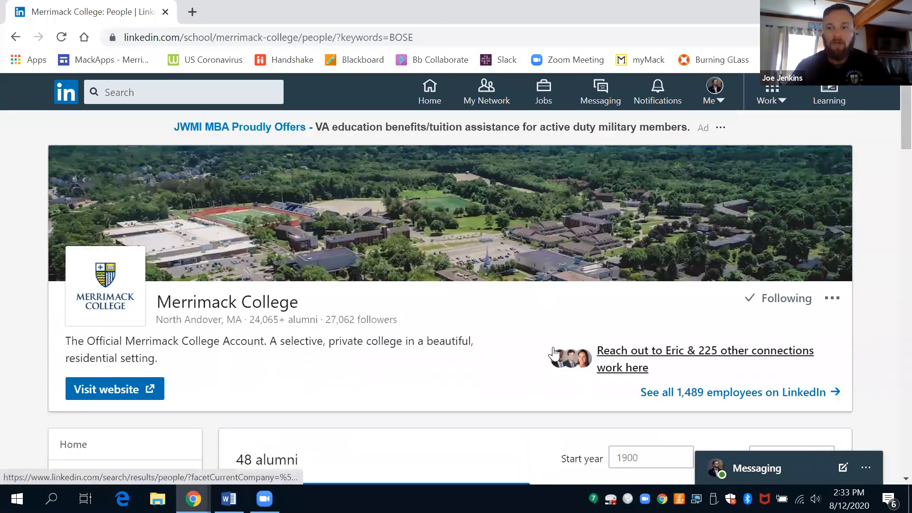
scroll(555, 355, down, 3)
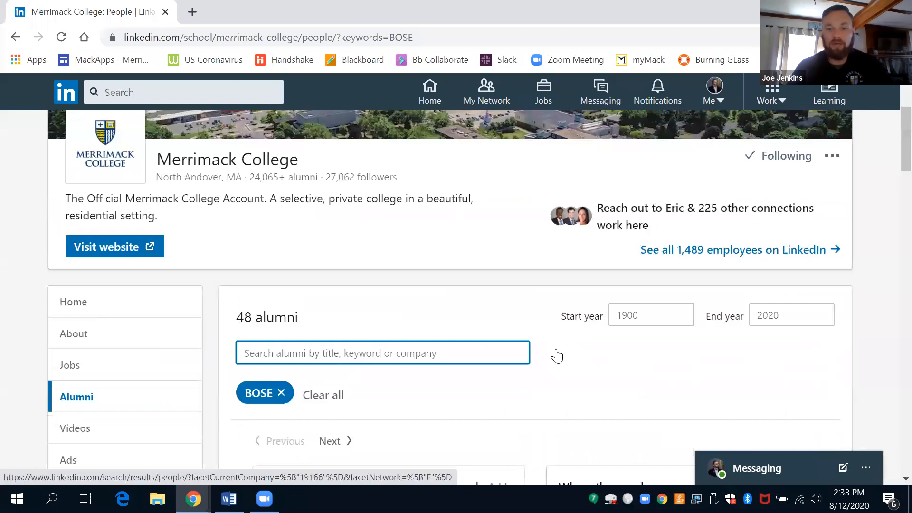